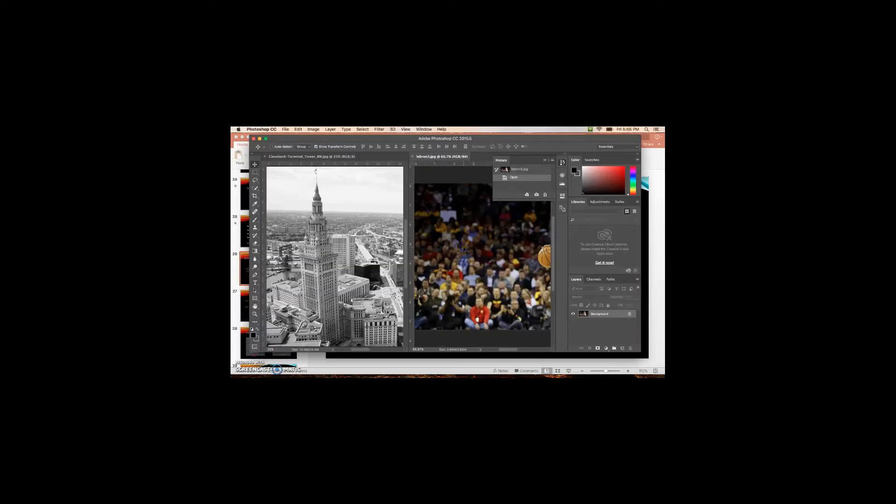
Place the basketball player photo as a new layer over the Cleveland tower image and enlarge it to cover most of the skyline
{"action": "left_click_drag", "start_coordinate": [464, 249], "coordinate": [359, 263]}
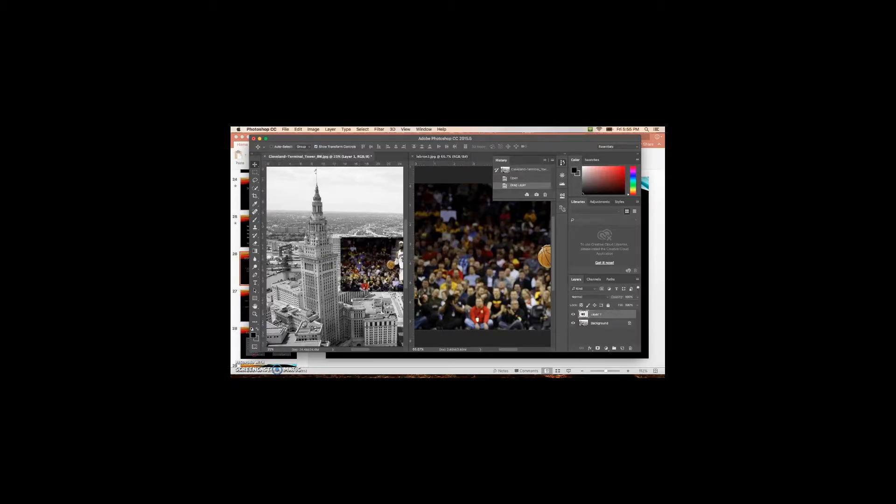
{"action": "left_click", "coordinate": [412, 157]}
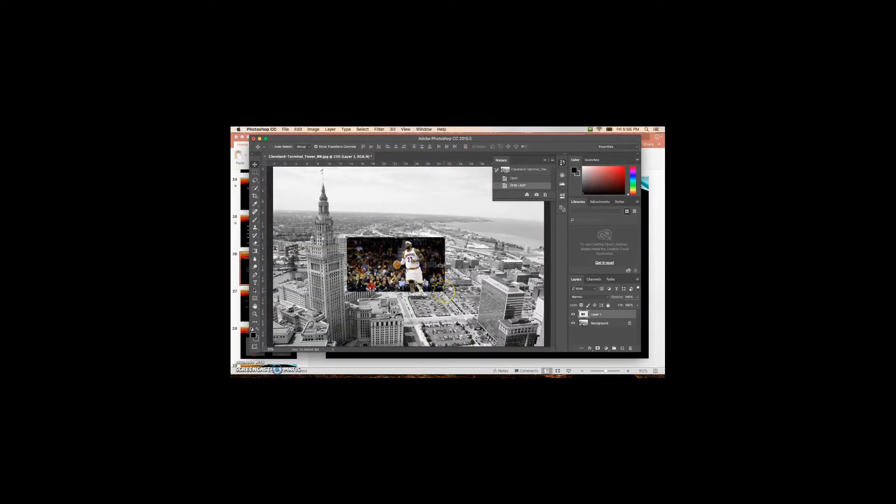
{"action": "left_click_drag", "start_coordinate": [446, 293], "coordinate": [516, 337]}
{"action": "left_click_drag", "start_coordinate": [477, 304], "coordinate": [496, 319]}
{"action": "key", "text": "Return"}
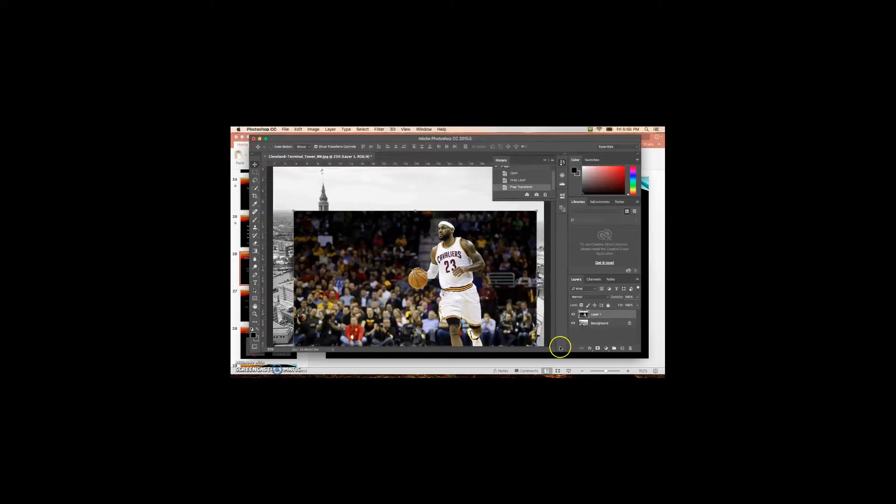
Convert the locked Background into a regular layer, keeping the default layer style settings
{"action": "left_click", "coordinate": [629, 323]}
{"action": "double_click", "coordinate": [630, 324]}
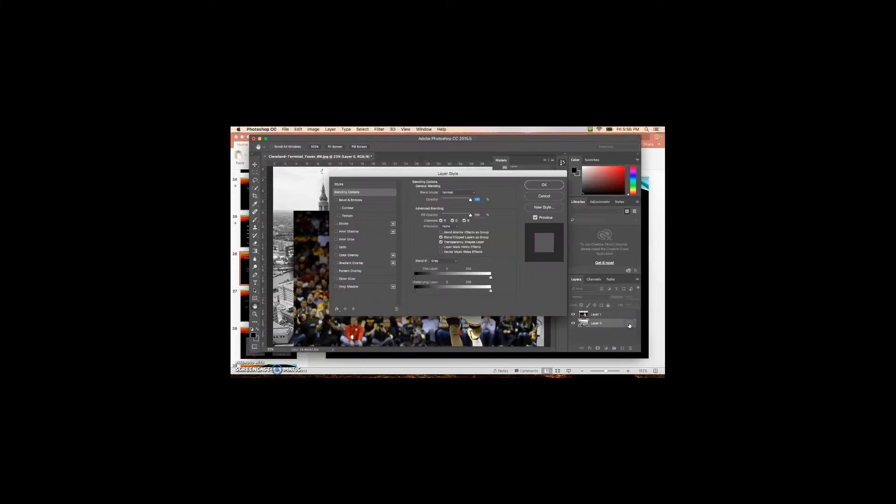
{"action": "left_click", "coordinate": [545, 186]}
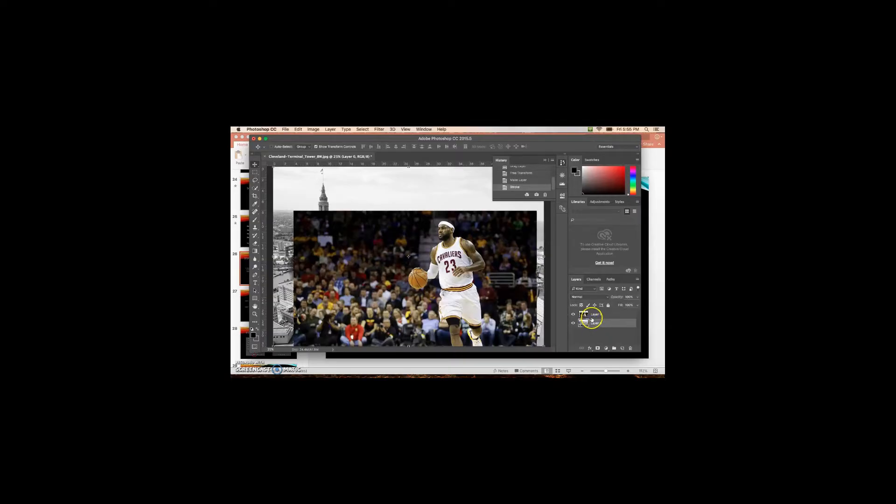
Select Layer 1, view the Step 2 slide in PowerPoint, and return to Photoshop to add a layer mask to the layer
{"action": "left_click", "coordinate": [593, 314]}
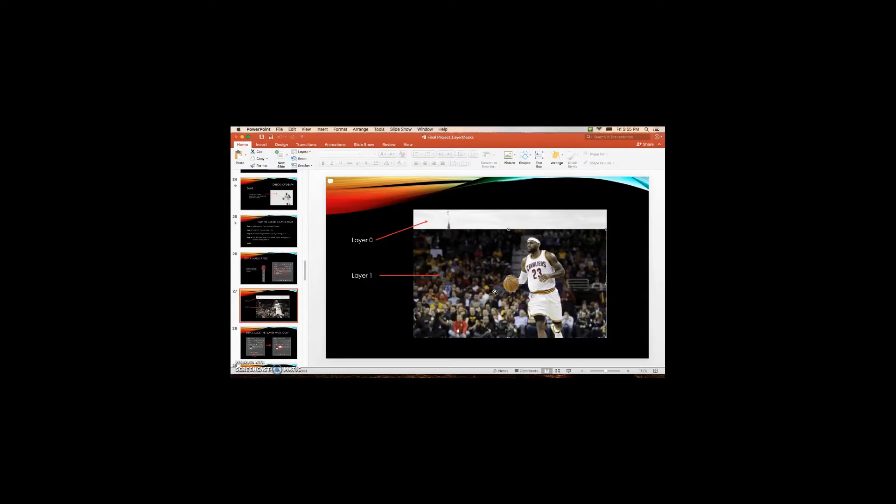
{"action": "key", "text": "Page_Down"}
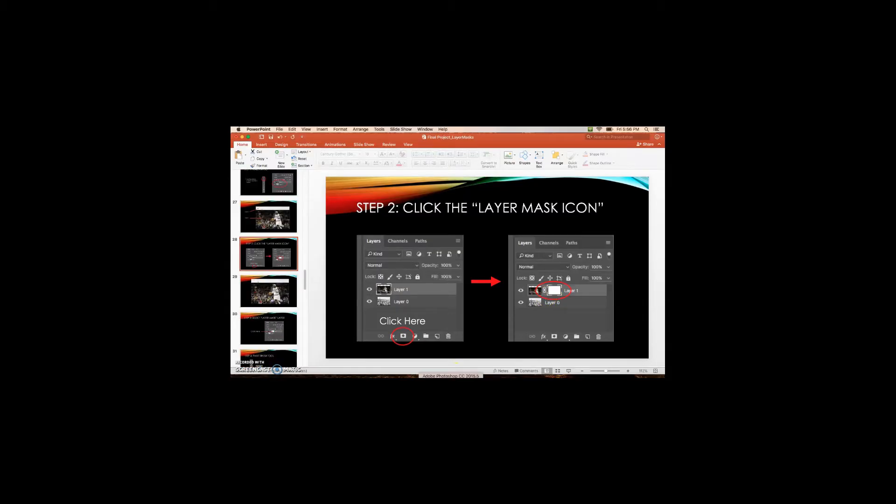
{"action": "left_click", "coordinate": [451, 377]}
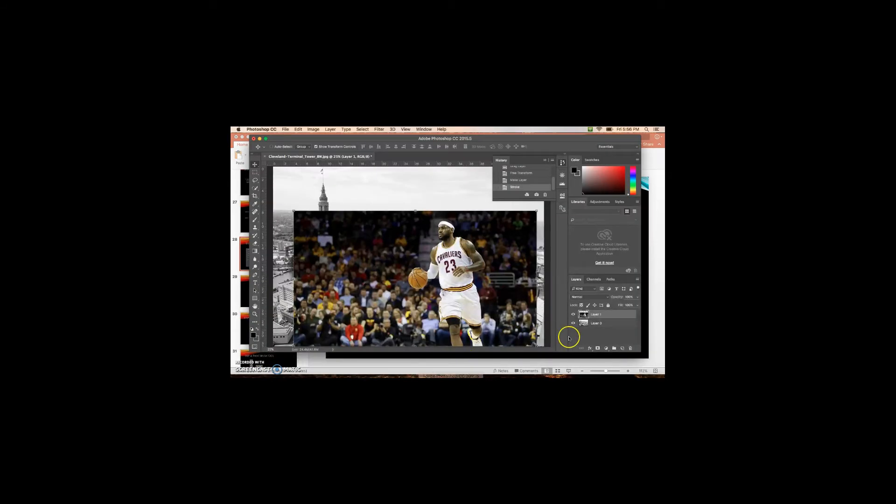
{"action": "left_click", "coordinate": [598, 349]}
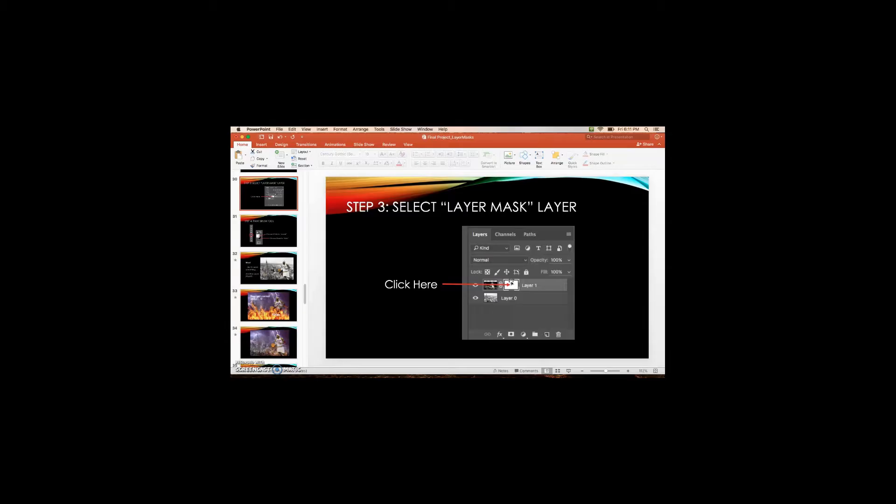
Switch back to Photoshop, add a mask to the unmasked Layer 1, and make the mask active for editing
{"action": "left_click", "coordinate": [451, 384]}
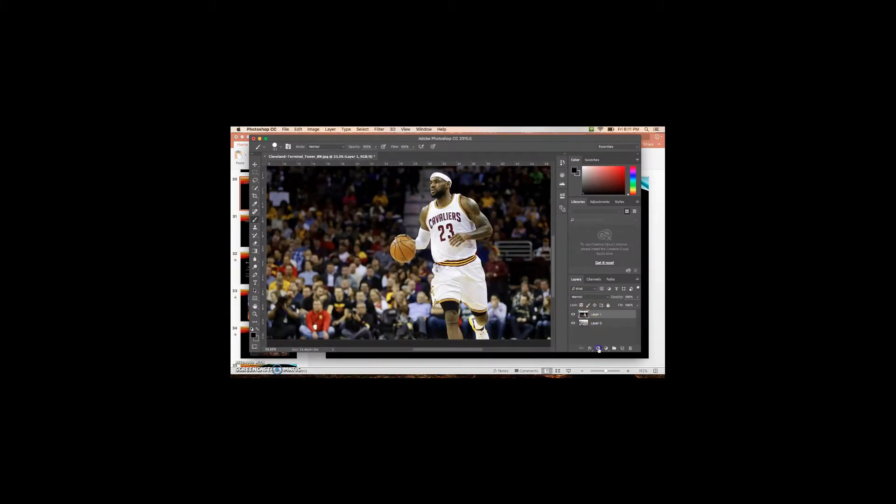
{"action": "left_click", "coordinate": [598, 348]}
{"action": "left_click", "coordinate": [589, 316]}
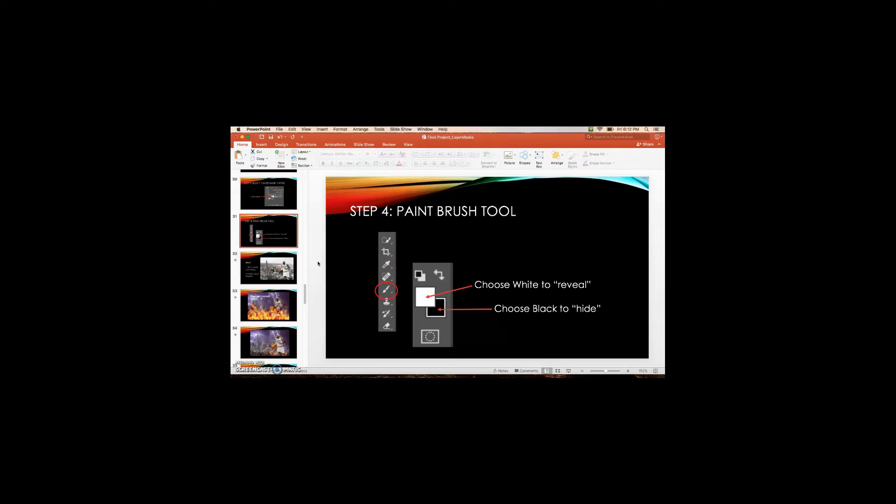
In Photoshop, paint black brush strokes directly on Layer 1's image instead of its mask, across the player and crowd
{"action": "left_click", "coordinate": [318, 264]}
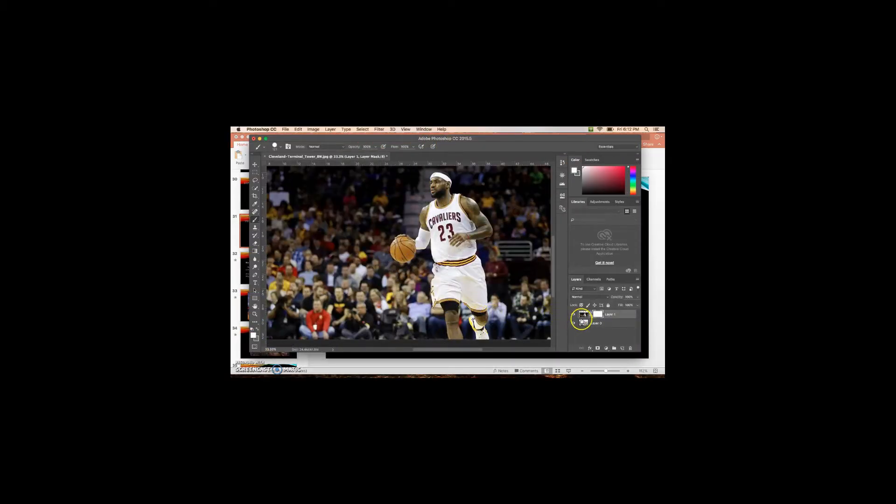
{"action": "left_click", "coordinate": [584, 314]}
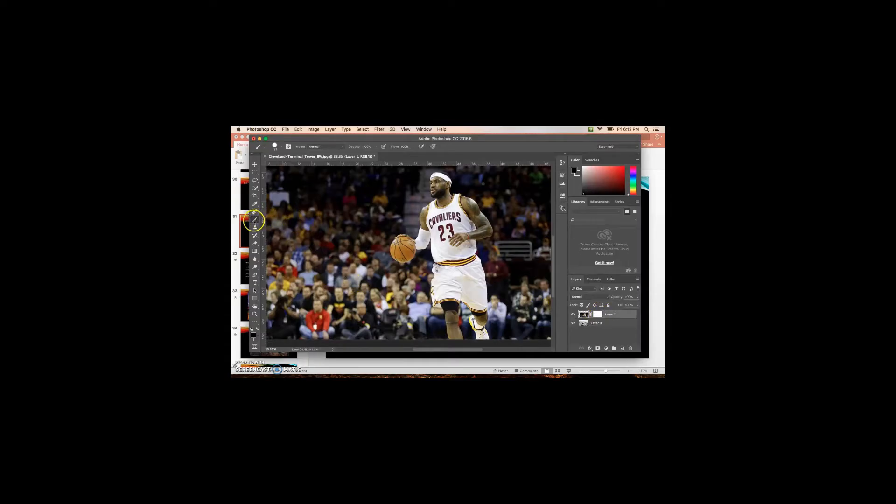
{"action": "left_click", "coordinate": [253, 336]}
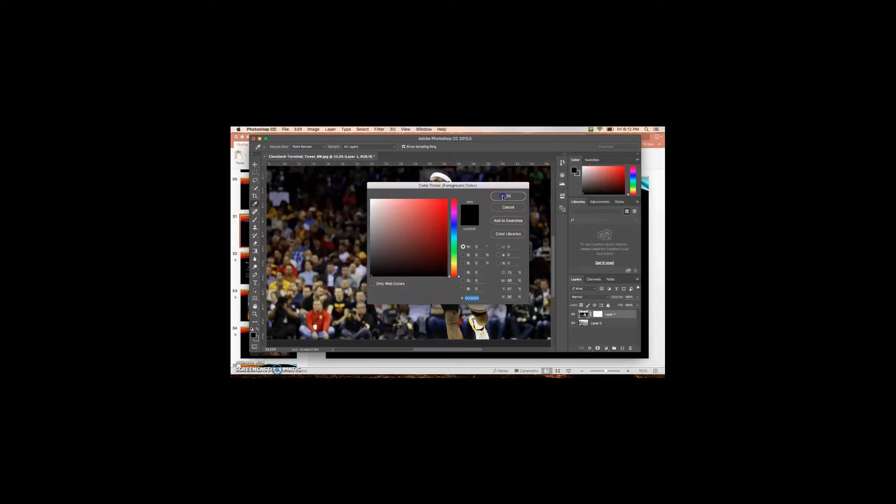
{"action": "left_click", "coordinate": [503, 197]}
{"action": "mouse_move", "coordinate": [395, 218]}
{"action": "left_mouse_down"}
{"action": "mouse_move", "coordinate": [430, 212]}
{"action": "mouse_move", "coordinate": [461, 240]}
{"action": "mouse_move", "coordinate": [426, 245]}
{"action": "mouse_move", "coordinate": [435, 176]}
{"action": "mouse_move", "coordinate": [448, 189]}
{"action": "mouse_move", "coordinate": [434, 225]}
{"action": "mouse_move", "coordinate": [401, 243]}
{"action": "mouse_move", "coordinate": [415, 241]}
{"action": "mouse_move", "coordinate": [410, 275]}
{"action": "mouse_move", "coordinate": [352, 301]}
{"action": "mouse_move", "coordinate": [322, 304]}
{"action": "mouse_move", "coordinate": [311, 285]}
{"action": "mouse_move", "coordinate": [363, 233]}
{"action": "mouse_move", "coordinate": [340, 228]}
{"action": "mouse_move", "coordinate": [380, 323]}
{"action": "left_mouse_up"}
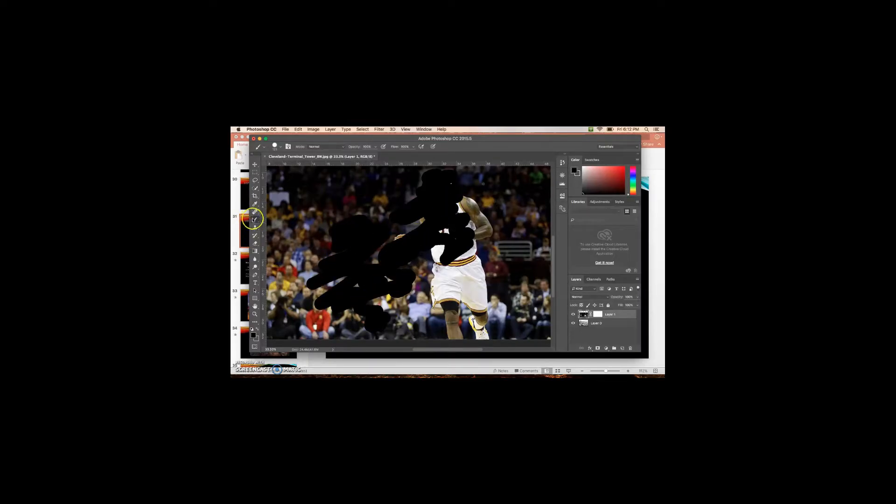
{"action": "left_click", "coordinate": [379, 300]}
Revert the document history to the state before the black brush strokes on the player photo
{"action": "left_click", "coordinate": [563, 162]}
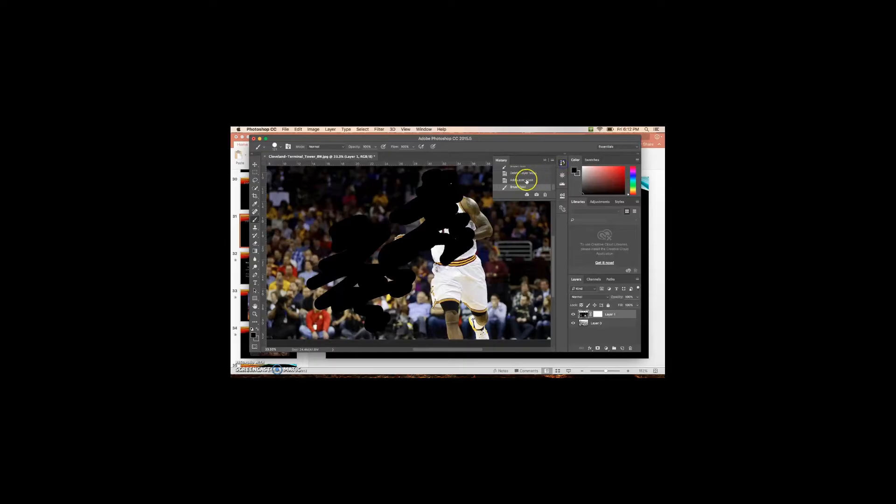
{"action": "left_click", "coordinate": [526, 180]}
{"action": "left_click", "coordinate": [562, 161]}
{"action": "left_click", "coordinate": [591, 289]}
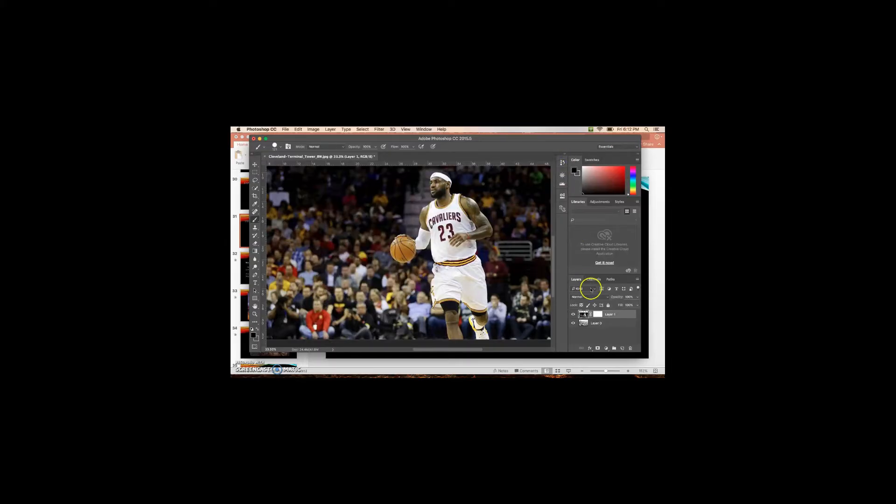
Target Layer 1's mask with a black foreground colour and brush away the upper crowd beside the player to show the city
{"action": "left_click", "coordinate": [597, 315]}
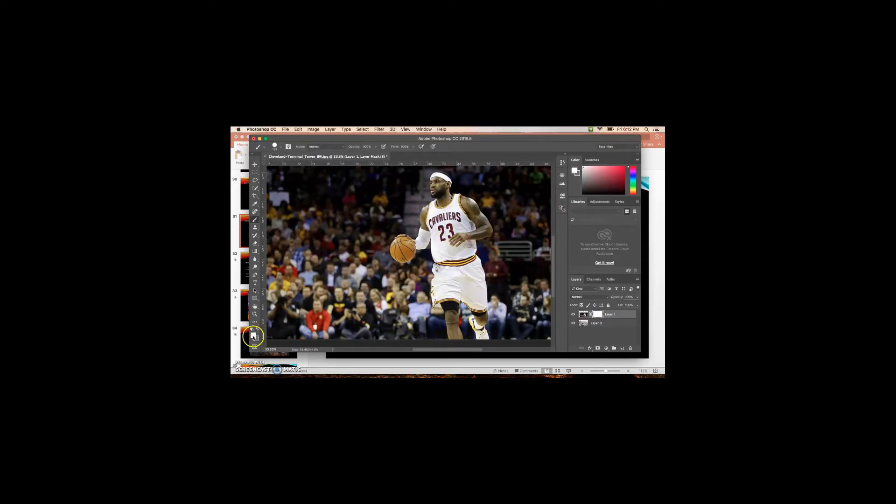
{"action": "left_click", "coordinate": [253, 335]}
{"action": "left_click", "coordinate": [371, 275]}
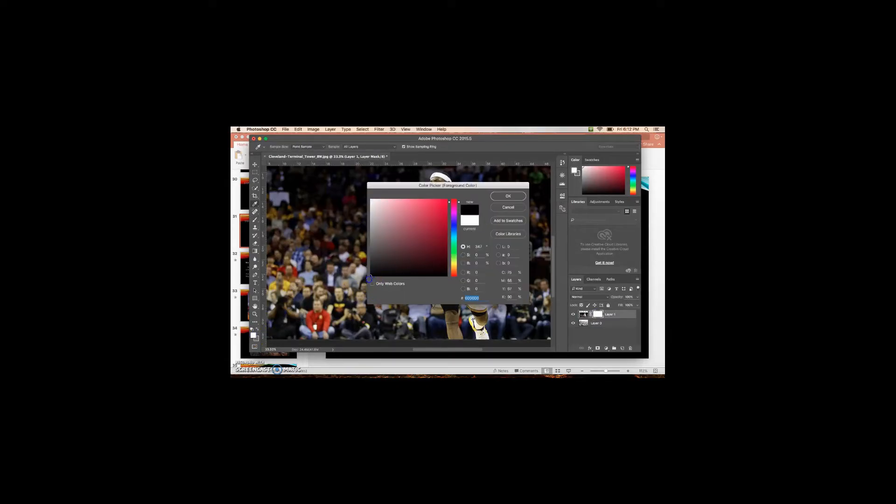
{"action": "left_click", "coordinate": [499, 198]}
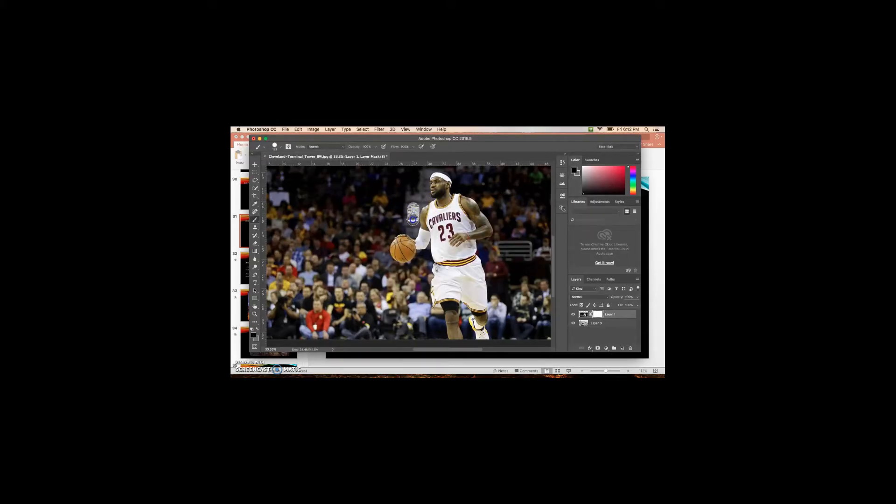
{"action": "left_click_drag", "start_coordinate": [405, 226], "coordinate": [384, 239]}
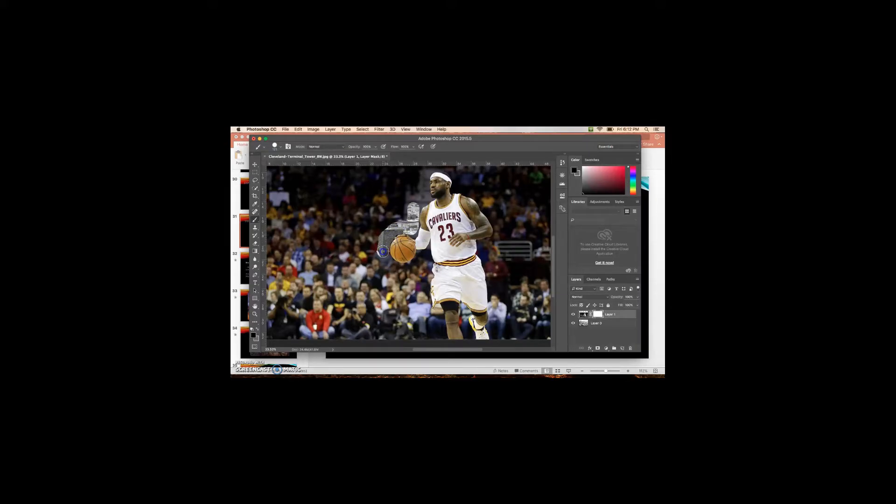
{"action": "mouse_move", "coordinate": [384, 264]}
{"action": "left_mouse_down"}
{"action": "mouse_move", "coordinate": [384, 234]}
{"action": "mouse_move", "coordinate": [422, 199]}
{"action": "mouse_move", "coordinate": [382, 225]}
{"action": "mouse_move", "coordinate": [402, 188]}
{"action": "mouse_move", "coordinate": [375, 180]}
{"action": "mouse_move", "coordinate": [410, 171]}
{"action": "mouse_move", "coordinate": [400, 199]}
{"action": "mouse_move", "coordinate": [353, 195]}
{"action": "mouse_move", "coordinate": [345, 184]}
{"action": "mouse_move", "coordinate": [364, 172]}
{"action": "mouse_move", "coordinate": [260, 229]}
{"action": "mouse_move", "coordinate": [324, 213]}
{"action": "mouse_move", "coordinate": [367, 177]}
{"action": "mouse_move", "coordinate": [301, 234]}
{"action": "mouse_move", "coordinate": [303, 241]}
{"action": "mouse_move", "coordinate": [368, 233]}
{"action": "mouse_move", "coordinate": [349, 256]}
{"action": "mouse_move", "coordinate": [366, 244]}
{"action": "mouse_move", "coordinate": [375, 206]}
{"action": "mouse_move", "coordinate": [360, 262]}
{"action": "mouse_move", "coordinate": [366, 255]}
{"action": "mouse_move", "coordinate": [324, 259]}
{"action": "mouse_move", "coordinate": [291, 188]}
{"action": "mouse_move", "coordinate": [334, 180]}
{"action": "mouse_move", "coordinate": [328, 174]}
{"action": "mouse_move", "coordinate": [272, 172]}
{"action": "mouse_move", "coordinate": [281, 165]}
{"action": "mouse_move", "coordinate": [280, 194]}
{"action": "left_mouse_up"}
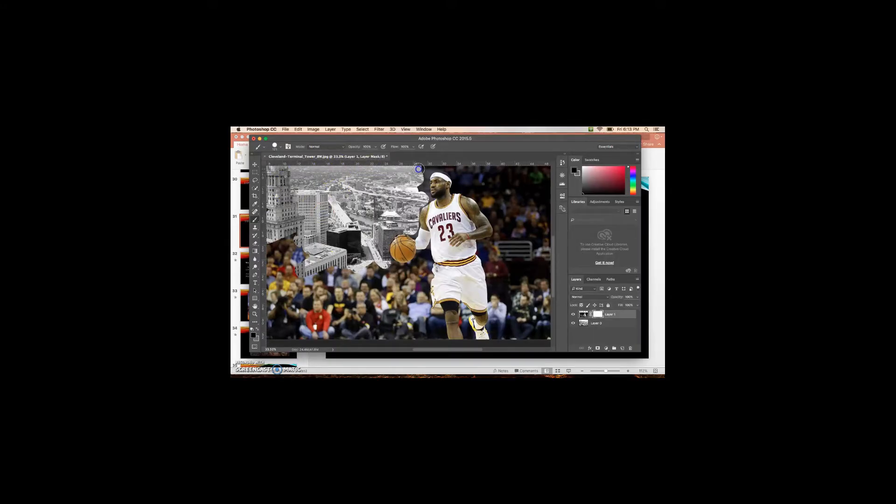
{"action": "left_click_drag", "start_coordinate": [418, 188], "coordinate": [422, 166]}
Paint black on Layer 1's mask across the player's head and the crowd directly around it
{"action": "left_click", "coordinate": [598, 316]}
{"action": "left_click", "coordinate": [581, 316]}
{"action": "mouse_move", "coordinate": [431, 167]}
{"action": "left_mouse_down"}
{"action": "mouse_move", "coordinate": [464, 169]}
{"action": "mouse_move", "coordinate": [428, 181]}
{"action": "mouse_move", "coordinate": [423, 173]}
{"action": "mouse_move", "coordinate": [445, 187]}
{"action": "left_mouse_up"}
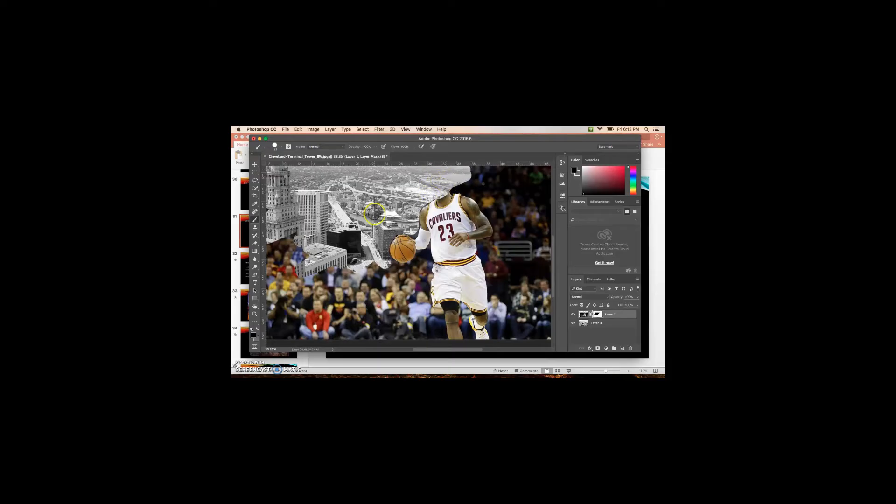
Set the foreground colour to near-white and paint on the mask to bring the player's head back
{"action": "left_click", "coordinate": [253, 335]}
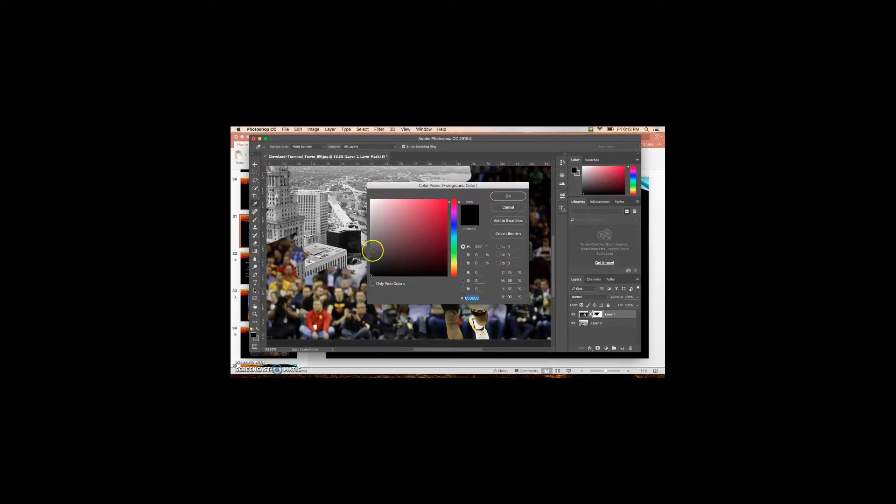
{"action": "left_click", "coordinate": [371, 200]}
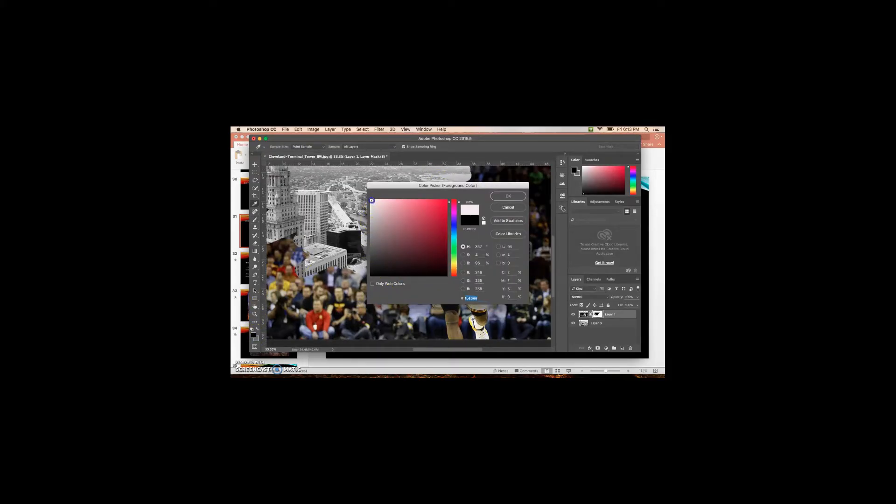
{"action": "left_click", "coordinate": [502, 198]}
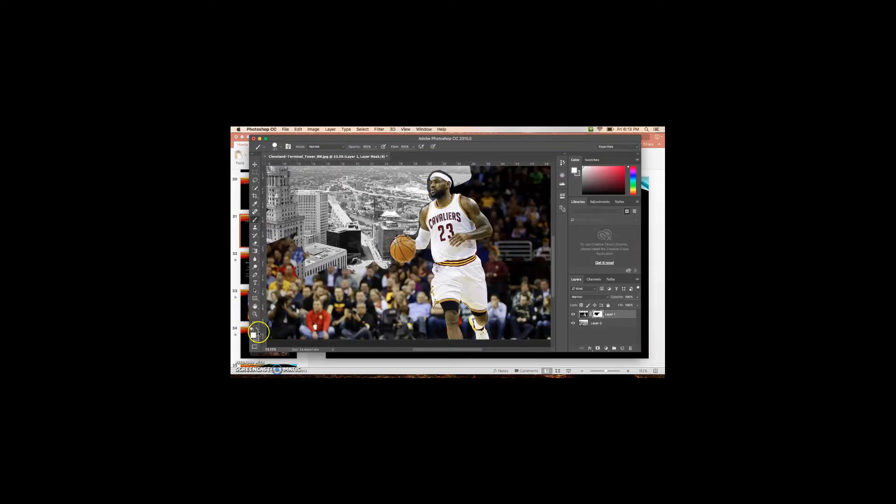
Swap the foreground to gray and paint the mask over the lower crowd beside the player to blend it semi-transparently with the city
{"action": "left_click", "coordinate": [257, 330]}
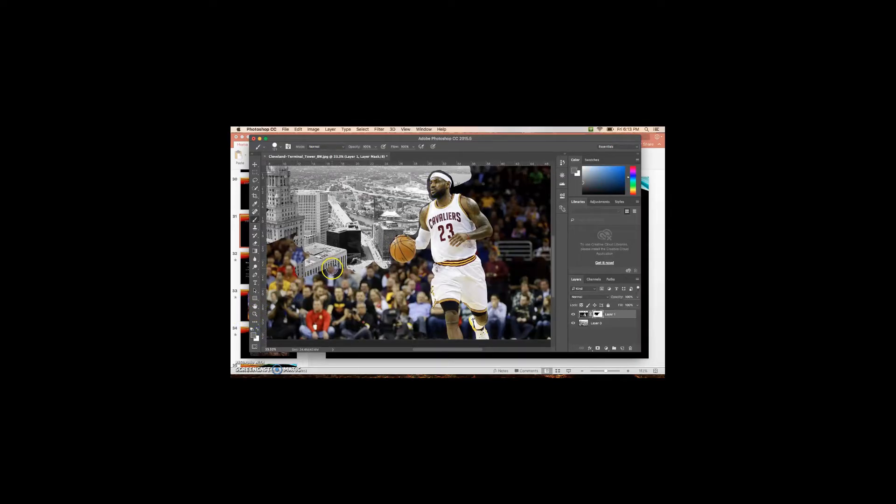
{"action": "mouse_move", "coordinate": [332, 268]}
{"action": "left_mouse_down"}
{"action": "mouse_move", "coordinate": [294, 259]}
{"action": "mouse_move", "coordinate": [321, 248]}
{"action": "mouse_move", "coordinate": [295, 250]}
{"action": "mouse_move", "coordinate": [297, 232]}
{"action": "mouse_move", "coordinate": [270, 250]}
{"action": "mouse_move", "coordinate": [281, 267]}
{"action": "mouse_move", "coordinate": [272, 281]}
{"action": "mouse_move", "coordinate": [279, 295]}
{"action": "mouse_move", "coordinate": [290, 277]}
{"action": "mouse_move", "coordinate": [329, 287]}
{"action": "mouse_move", "coordinate": [340, 269]}
{"action": "mouse_move", "coordinate": [382, 277]}
{"action": "mouse_move", "coordinate": [364, 278]}
{"action": "mouse_move", "coordinate": [366, 269]}
{"action": "mouse_move", "coordinate": [348, 294]}
{"action": "mouse_move", "coordinate": [366, 283]}
{"action": "mouse_move", "coordinate": [309, 317]}
{"action": "mouse_move", "coordinate": [326, 318]}
{"action": "mouse_move", "coordinate": [320, 335]}
{"action": "mouse_move", "coordinate": [333, 332]}
{"action": "mouse_move", "coordinate": [278, 331]}
{"action": "mouse_move", "coordinate": [283, 298]}
{"action": "left_mouse_up"}
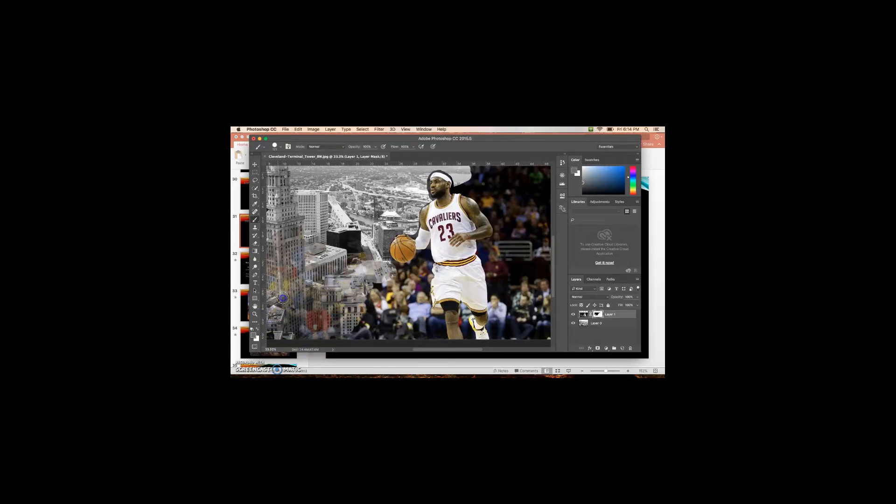
{"action": "mouse_move", "coordinate": [371, 290]}
{"action": "left_mouse_down"}
{"action": "mouse_move", "coordinate": [395, 266]}
{"action": "mouse_move", "coordinate": [358, 294]}
{"action": "mouse_move", "coordinate": [338, 332]}
{"action": "mouse_move", "coordinate": [380, 319]}
{"action": "mouse_move", "coordinate": [396, 320]}
{"action": "mouse_move", "coordinate": [380, 332]}
{"action": "mouse_move", "coordinate": [408, 338]}
{"action": "mouse_move", "coordinate": [415, 332]}
{"action": "mouse_move", "coordinate": [400, 336]}
{"action": "mouse_move", "coordinate": [384, 311]}
{"action": "mouse_move", "coordinate": [421, 261]}
{"action": "mouse_move", "coordinate": [408, 268]}
{"action": "mouse_move", "coordinate": [425, 265]}
{"action": "mouse_move", "coordinate": [427, 280]}
{"action": "mouse_move", "coordinate": [415, 281]}
{"action": "mouse_move", "coordinate": [426, 305]}
{"action": "mouse_move", "coordinate": [419, 297]}
{"action": "mouse_move", "coordinate": [402, 311]}
{"action": "mouse_move", "coordinate": [429, 320]}
{"action": "left_mouse_up"}
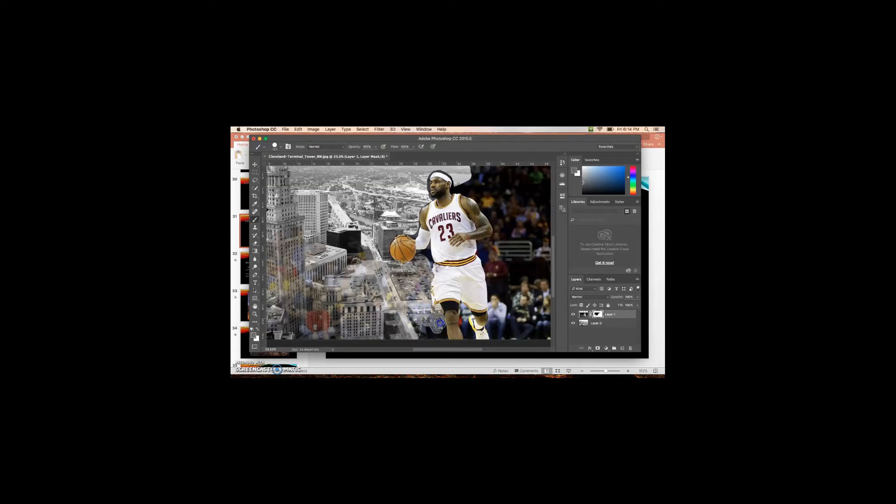
{"action": "left_click_drag", "start_coordinate": [440, 338], "coordinate": [425, 336]}
{"action": "left_click", "coordinate": [596, 316]}
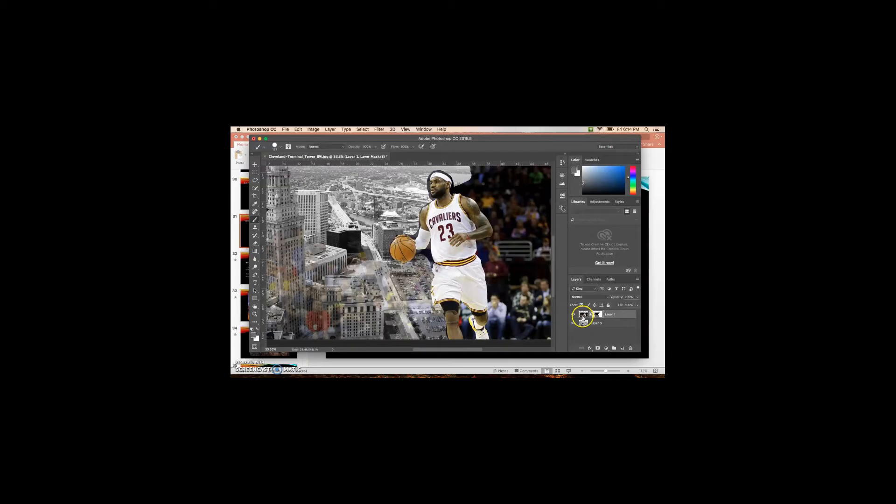
{"action": "left_click_drag", "start_coordinate": [584, 314], "coordinate": [591, 315]}
Switch to PowerPoint and play the slide show from the Step 4 slide, advancing to the finished composite
{"action": "left_click", "coordinate": [408, 376]}
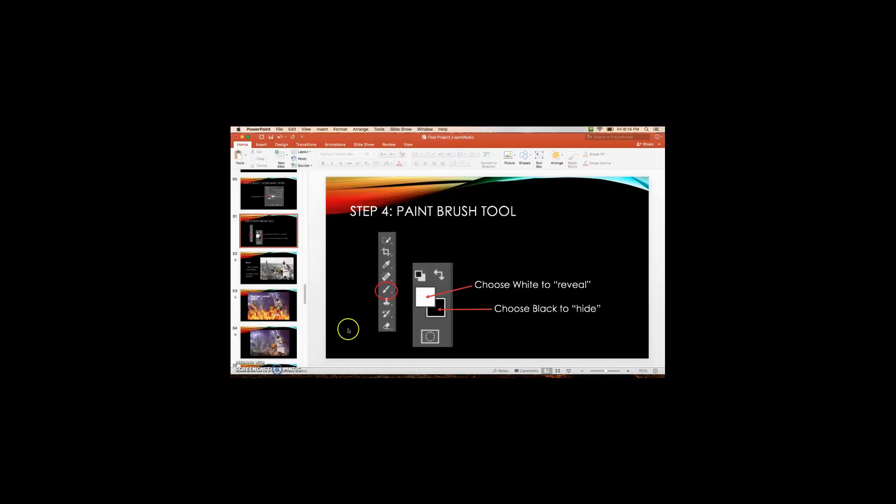
{"action": "left_click", "coordinate": [570, 372]}
{"action": "left_click", "coordinate": [494, 338]}
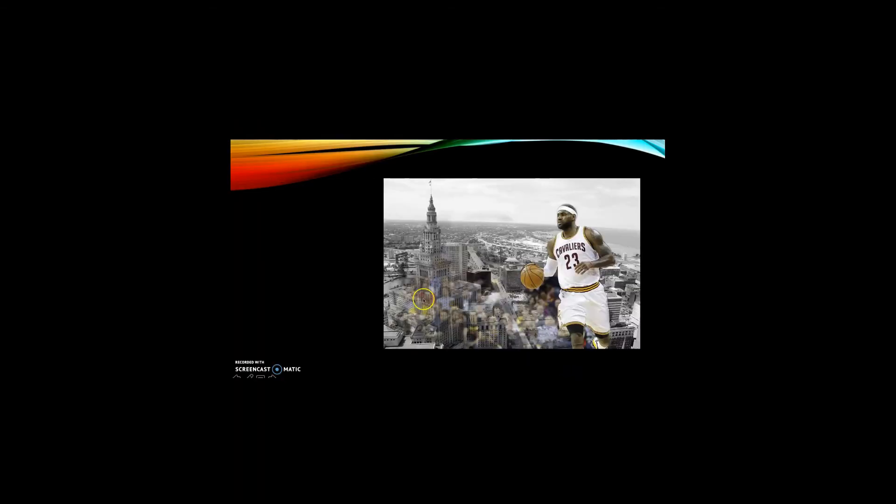